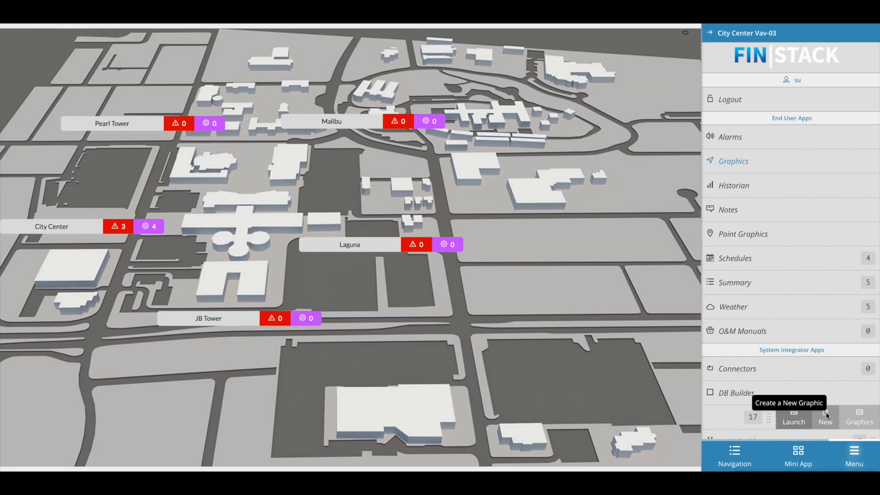
- Start a new equipment graphic named VAV-HEATING based on the VAV Template
left_click(826, 414)
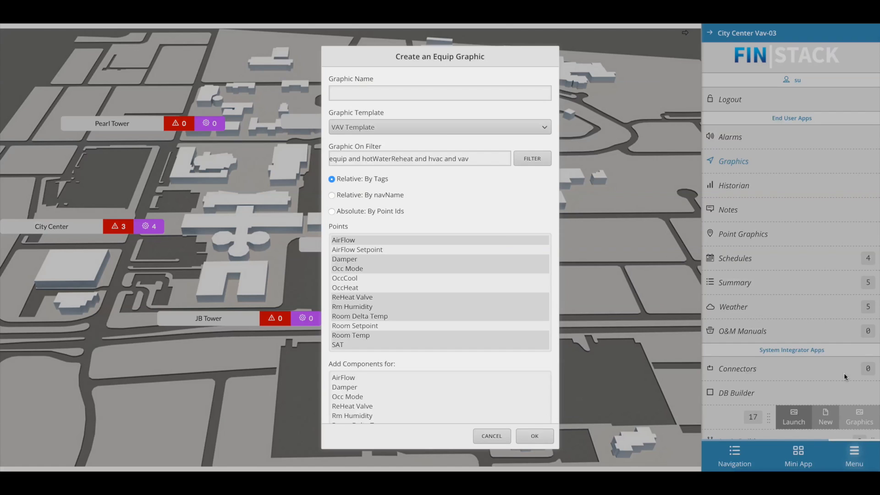
left_click(392, 90)
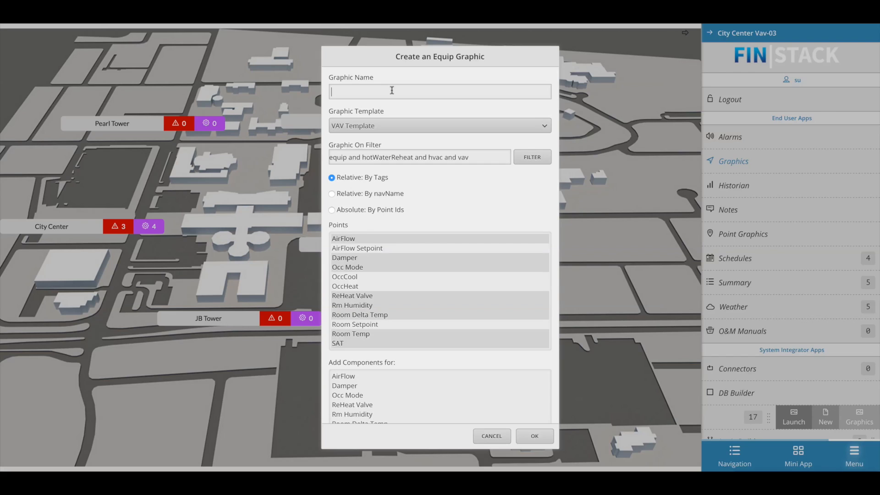
type("VAV-HEATING")
left_click(541, 127)
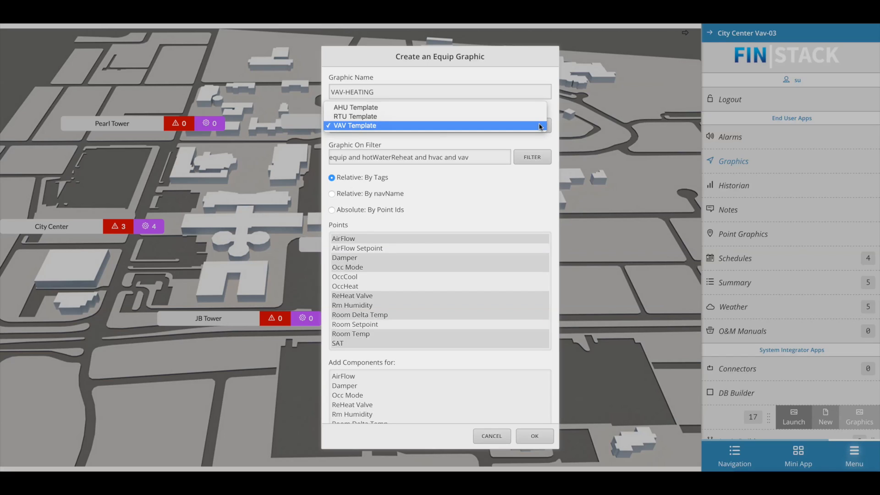
left_click(541, 126)
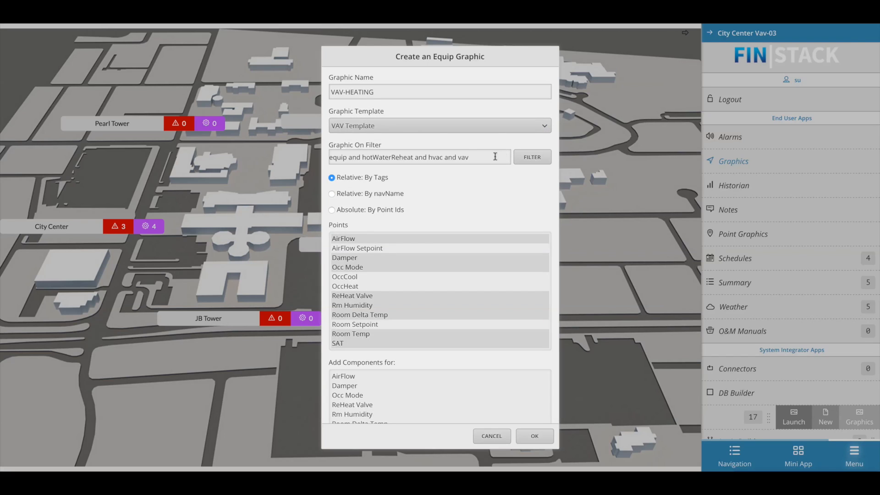
- Keep the existing equipment filter and set the graphic's point binding to Relative: By navName
left_click_drag(495, 157, 327, 158)
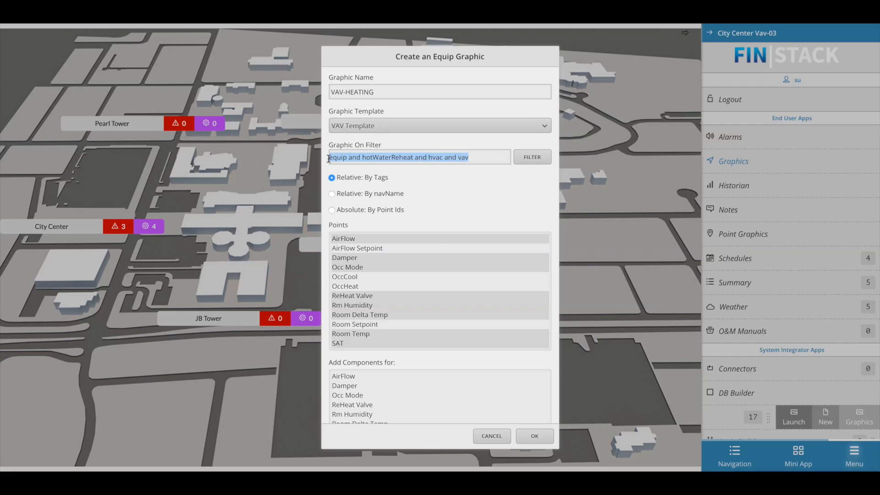
left_click(335, 158)
left_click(477, 158)
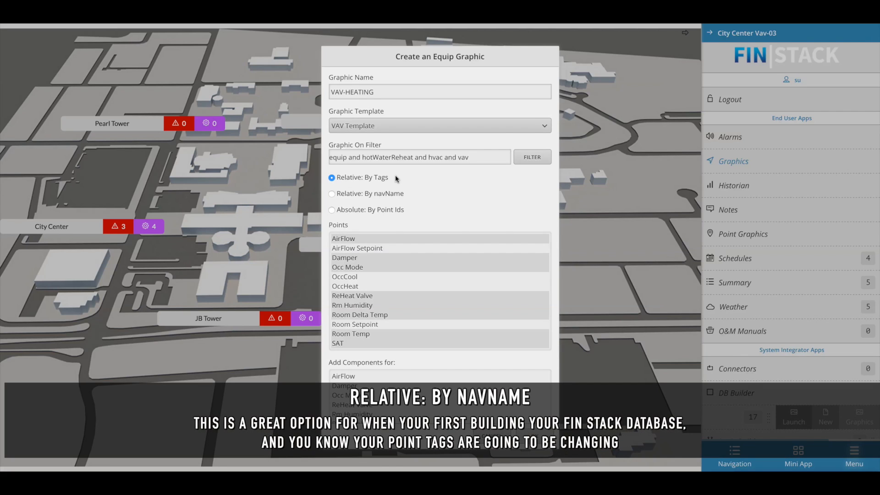
left_click(334, 193)
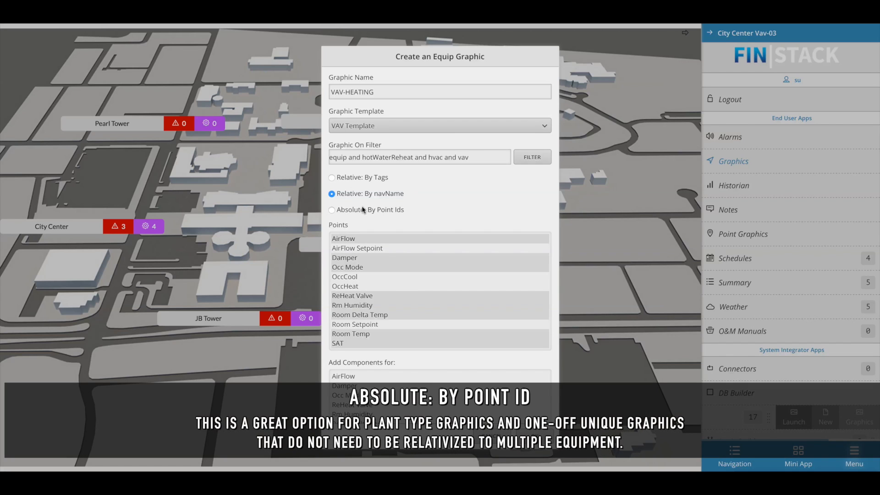
left_click(331, 210)
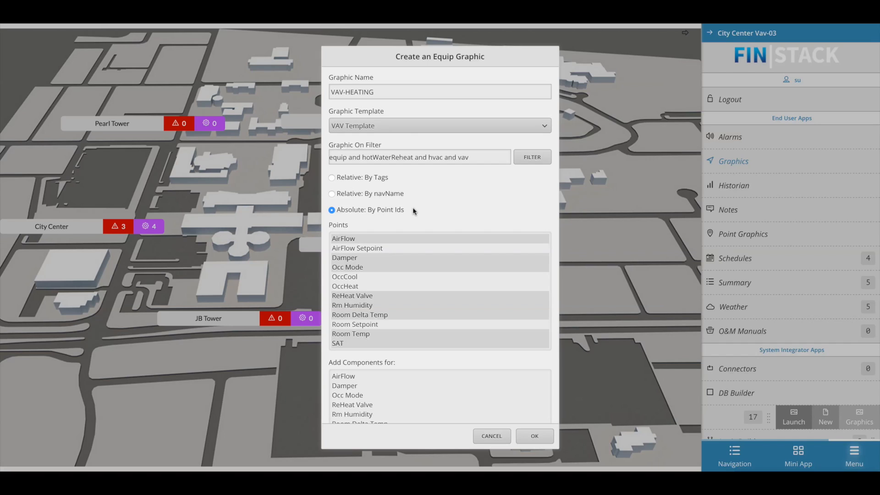
left_click(333, 194)
- Select all of the VAV's own points, from AirFlow through UnOccHeat, leaving out the ahuRef points
left_click(474, 237)
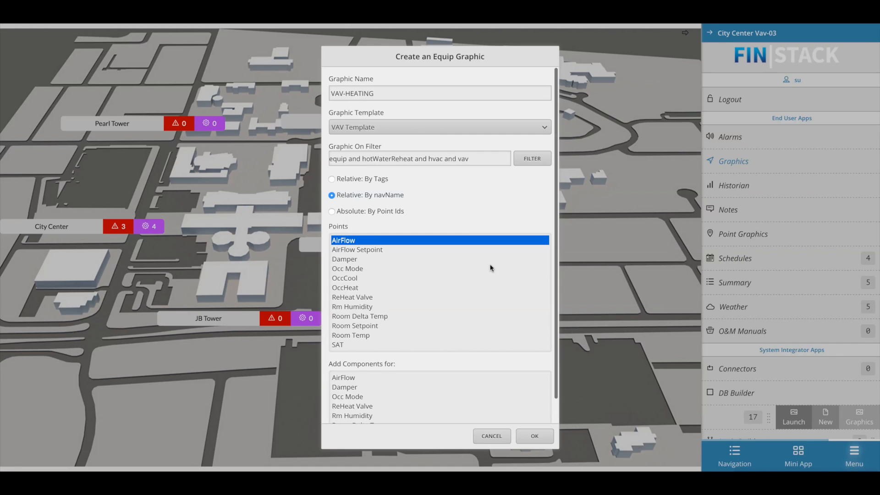
scroll(487, 264, "down", 5)
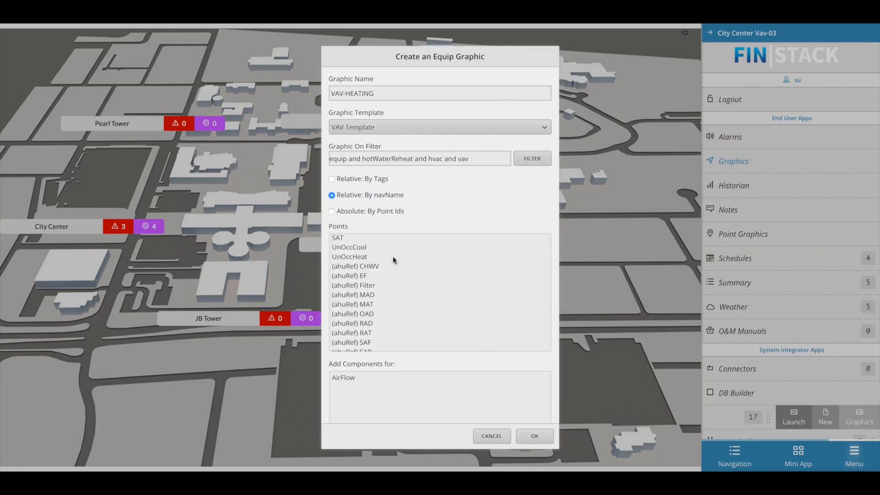
left_click_drag(362, 238, 381, 257)
scroll(393, 264, "down", 5)
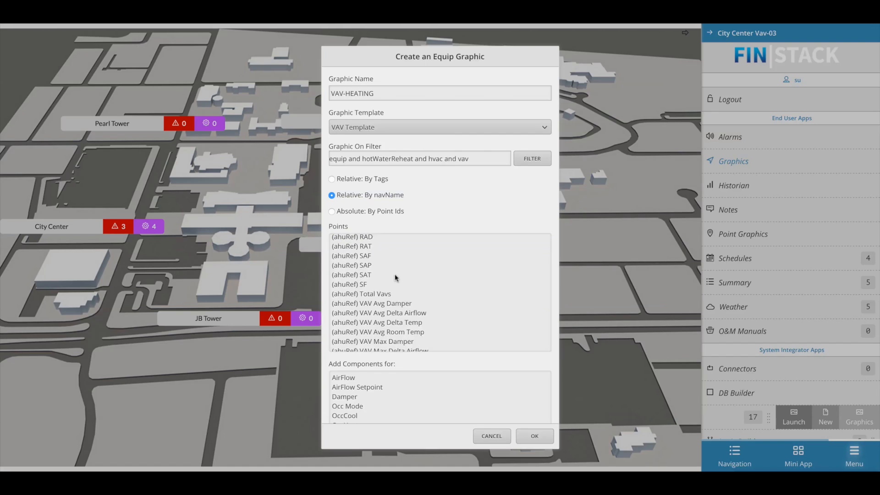
scroll(397, 276, "down", 1)
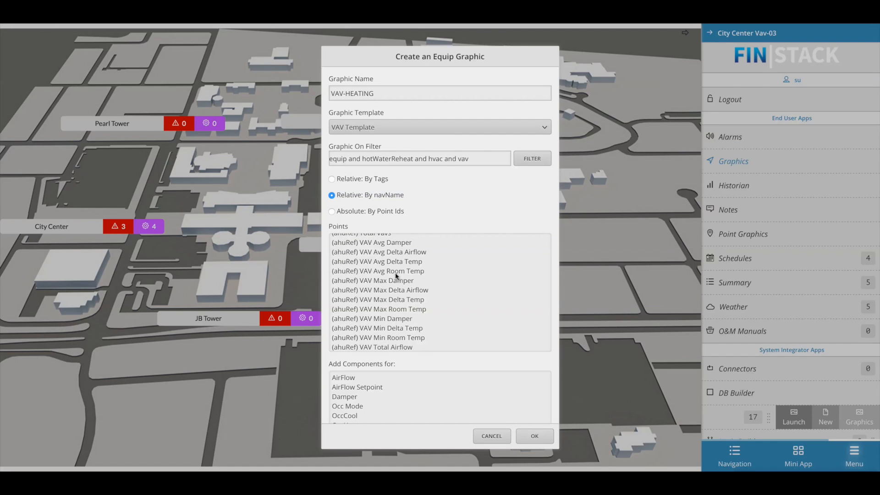
scroll(397, 277, "up", 2)
scroll(397, 277, "up", 3)
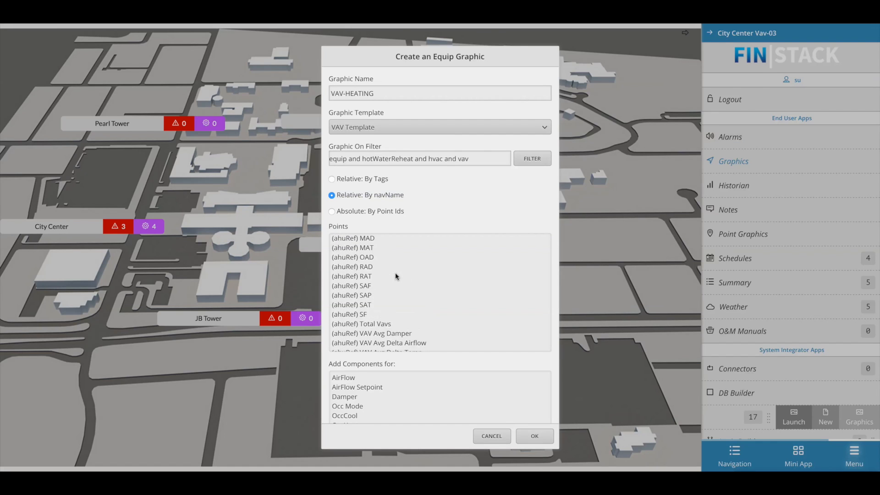
scroll(396, 275, "up", 3)
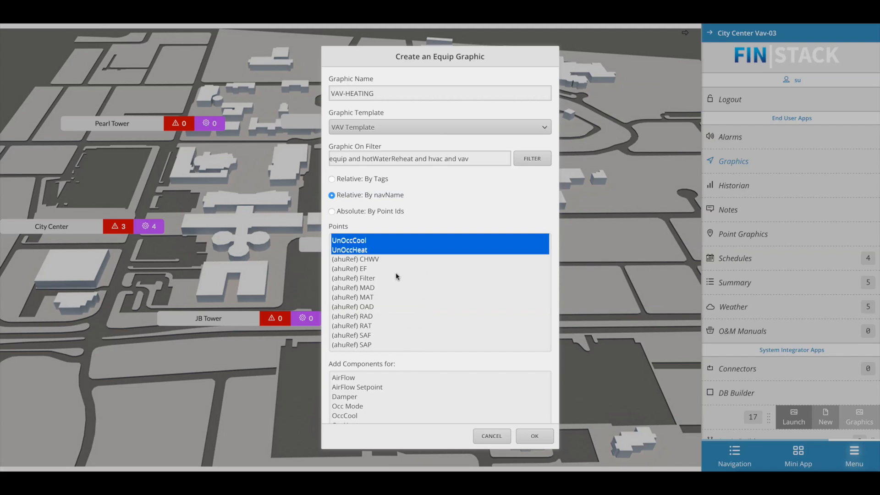
scroll(395, 272, "up", 6)
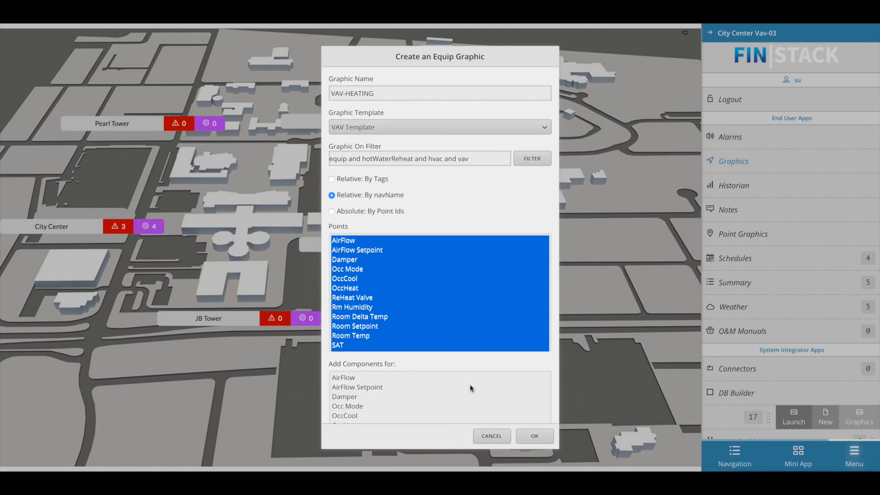
- Add components for Damper, ReHeat Valve and SAT, and create the graphic
scroll(470, 388, "down", 1)
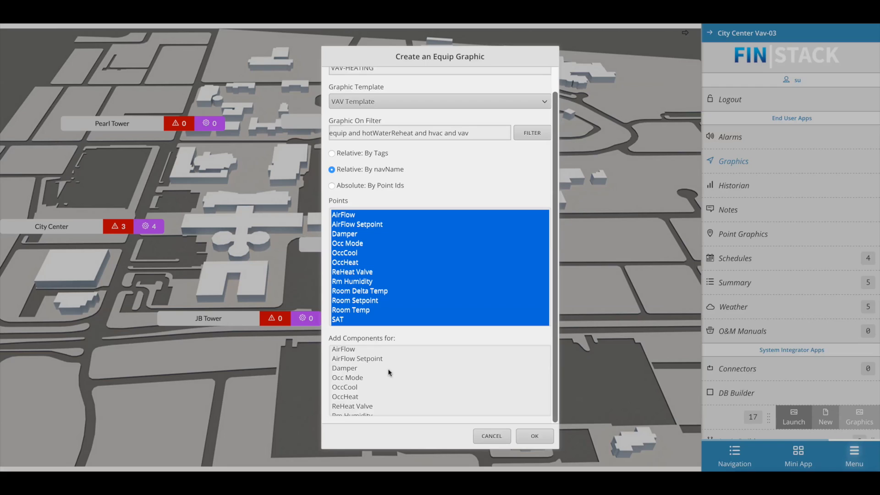
left_click(362, 368)
left_click(370, 406, "ctrl")
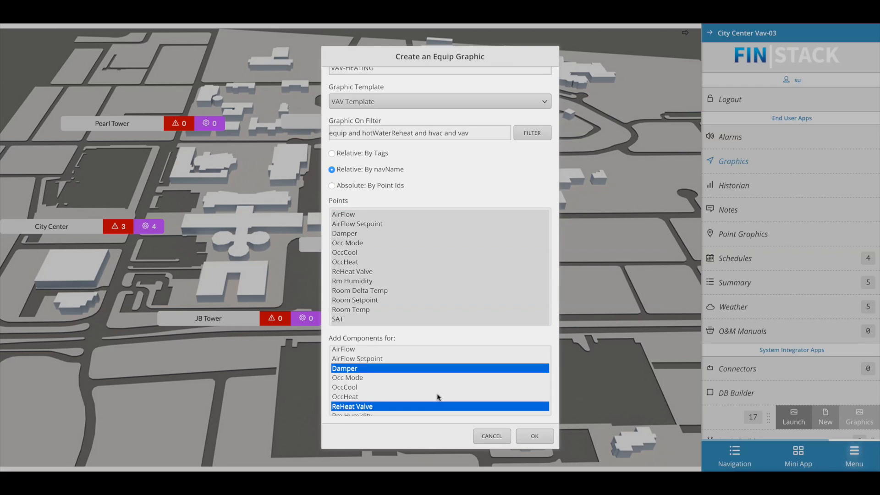
scroll(448, 387, "down", 3)
left_click(447, 389, "ctrl")
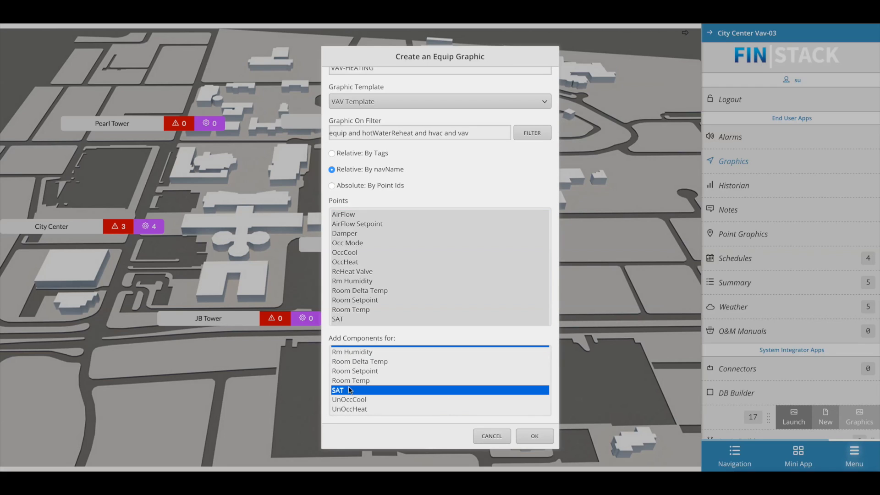
left_click(532, 436)
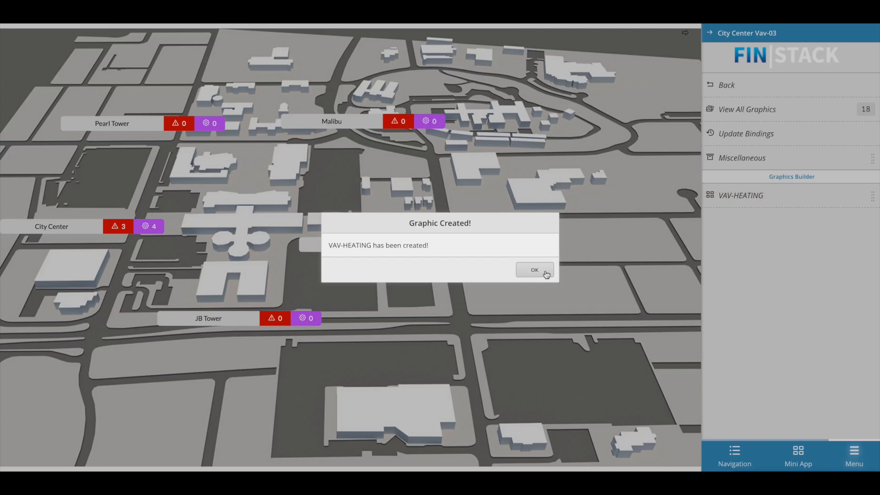
left_click(534, 270)
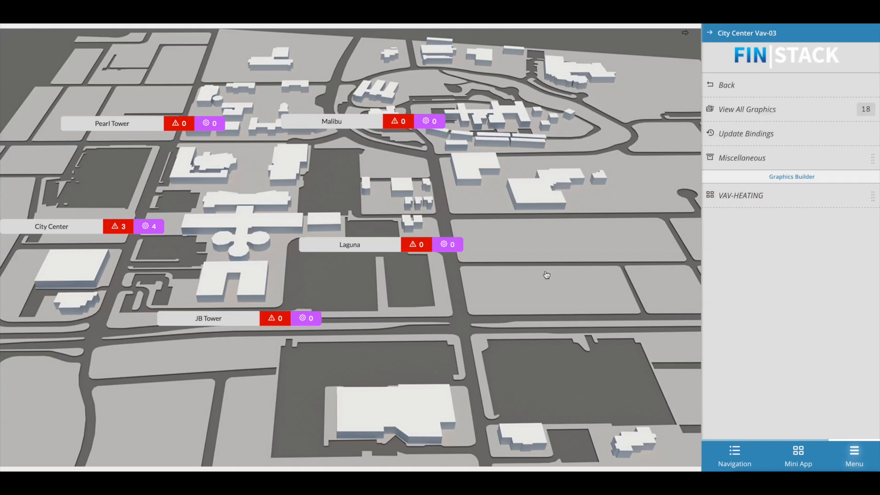
- Open the VAV-HEATING graphic for editing and bring up the Magic Buttons tools
left_click(784, 200)
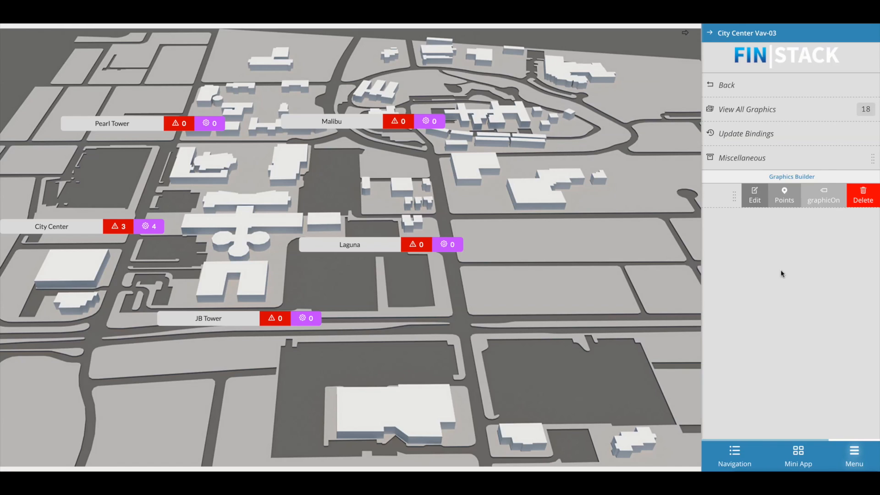
left_click(755, 200)
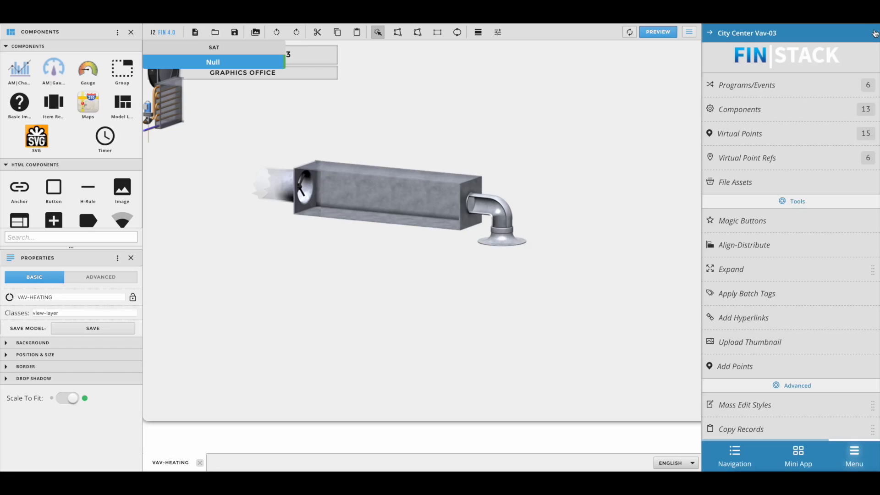
left_click(868, 32)
left_click(668, 84)
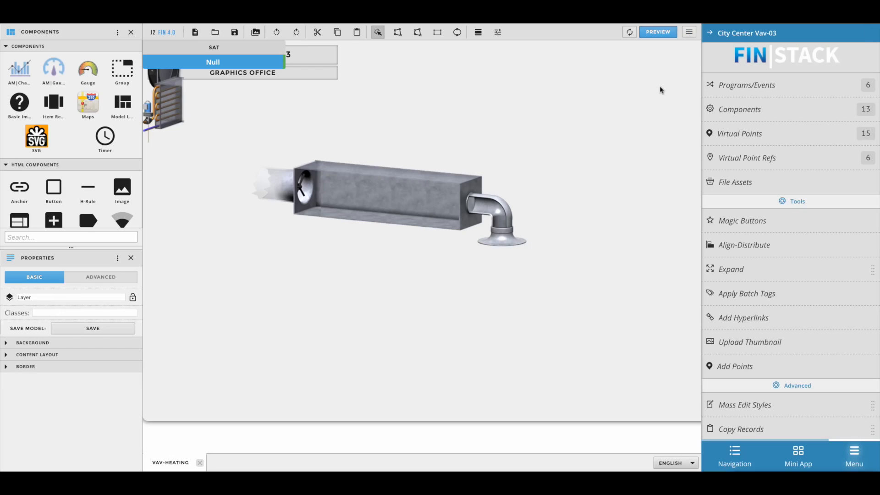
left_click(752, 229)
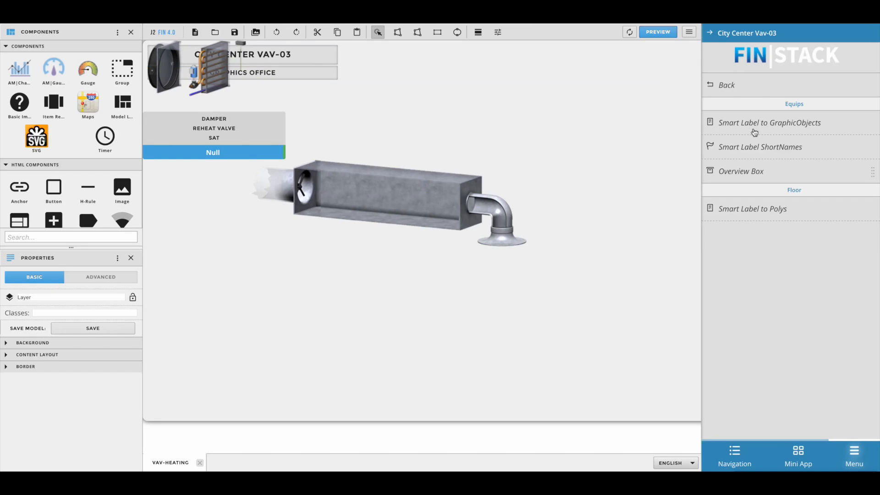
- Place the damper near the duct's inlet end and the reheat coil near its outlet end
left_click(429, 118)
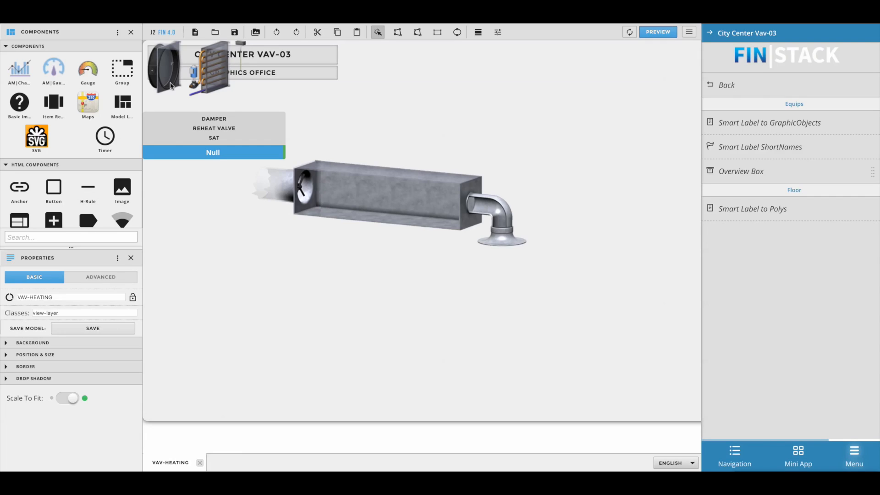
left_click_drag(157, 73, 335, 199)
left_click_drag(212, 66, 440, 195)
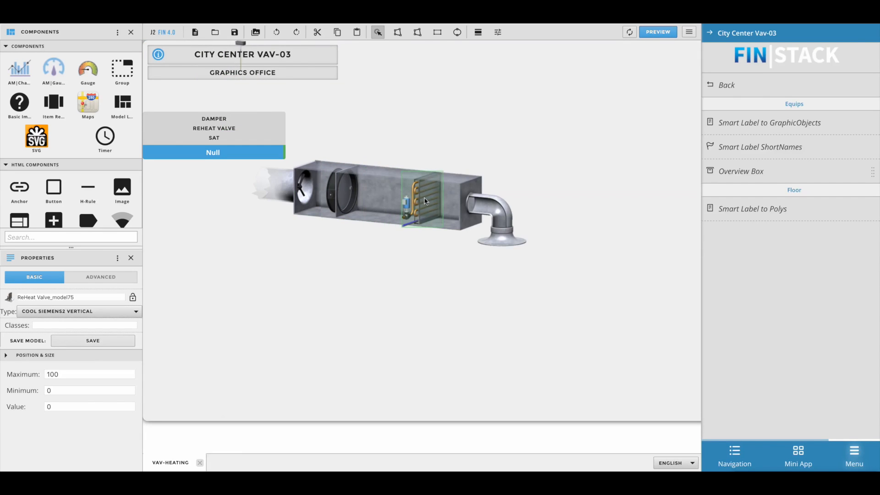
- Change the reheat coil to a hot coil variation and place the SAT sensor above the outlet elbow
left_click(391, 179)
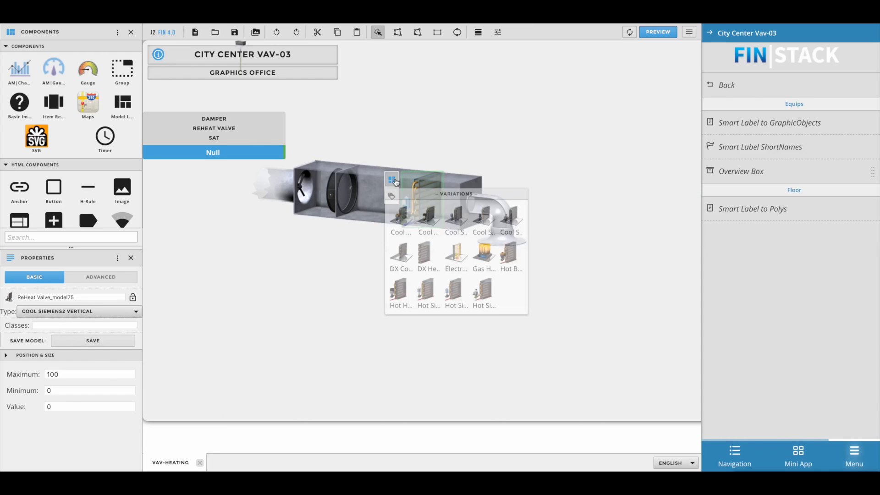
left_click(430, 292)
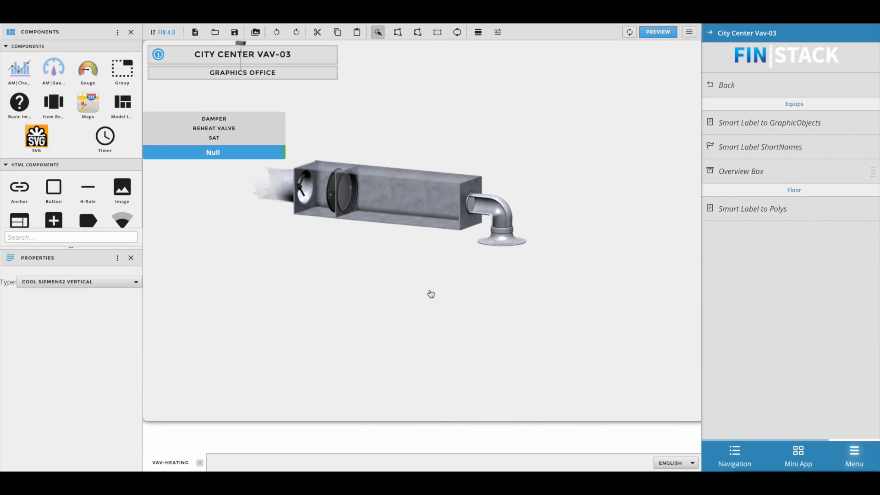
left_click(472, 320)
left_click_drag(239, 42, 496, 180)
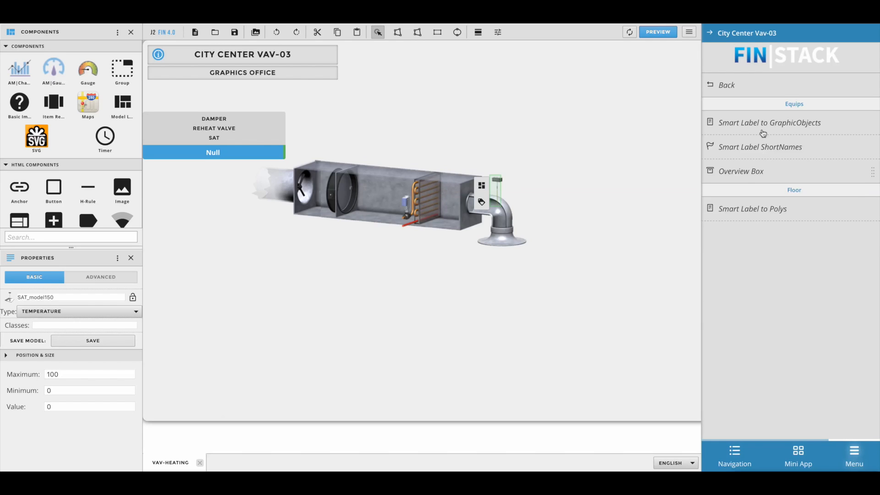
- Align the smart labels to the graphic objects, then reposition the ReHeat Valve label below the duct and nudge the reheat coil slightly toward the damper
left_click(763, 133)
left_click_drag(423, 157, 427, 264)
left_click_drag(427, 210, 421, 209)
left_click(440, 309)
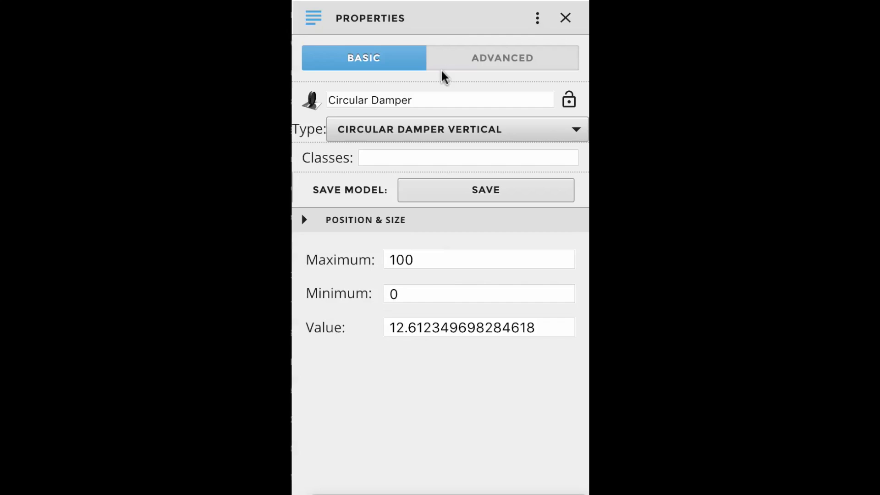
- Examine the Circular Damper's advanced properties, including its virtual point reference
left_click(490, 64)
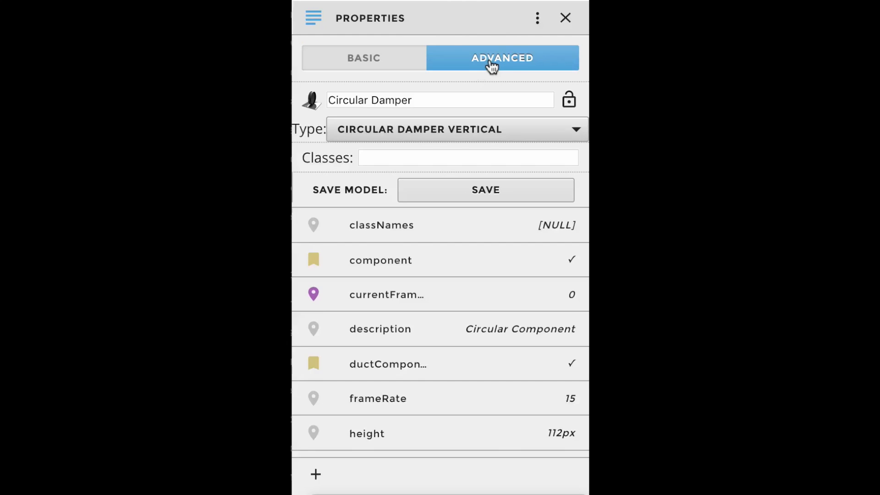
scroll(507, 281, "down", 3)
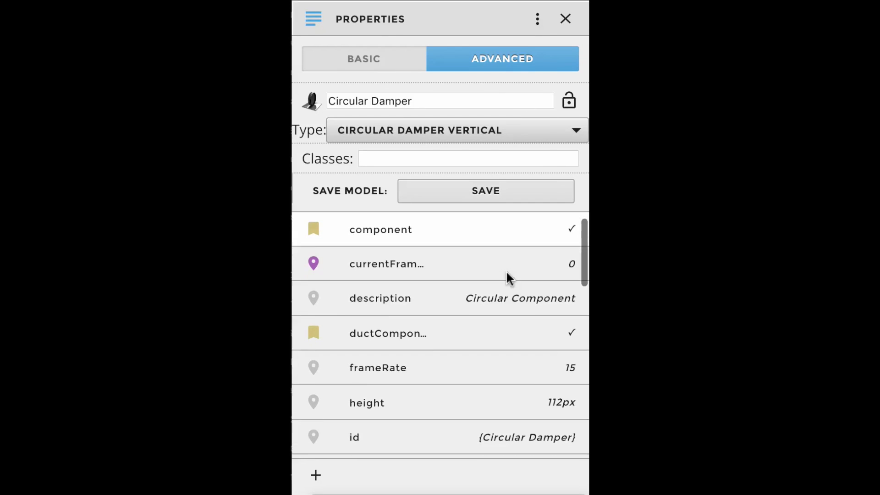
scroll(505, 275, "down", 9)
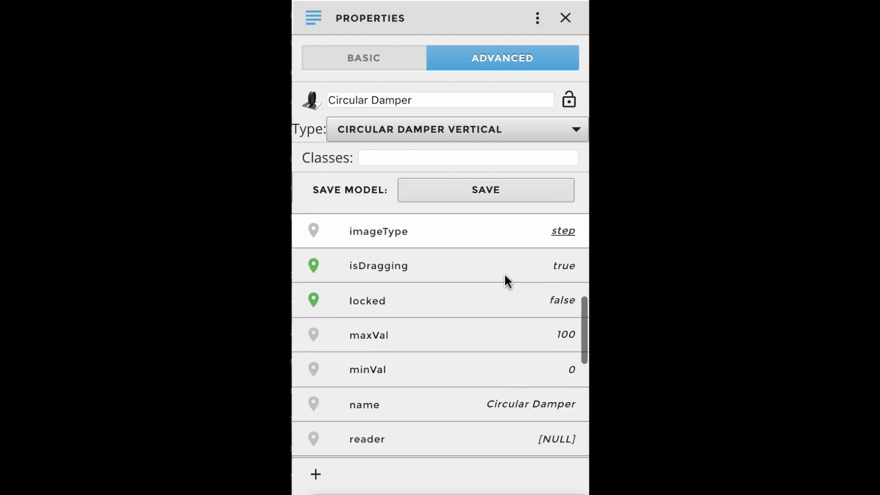
scroll(505, 281, "down", 6)
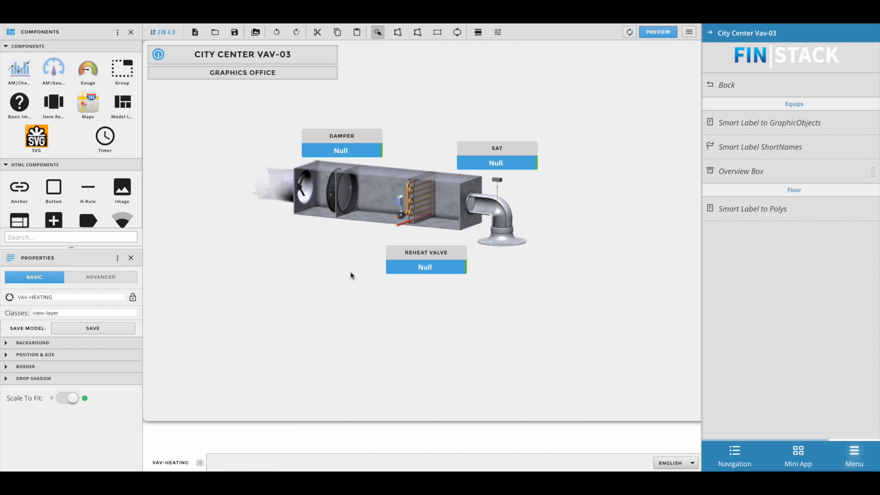
left_click(350, 271)
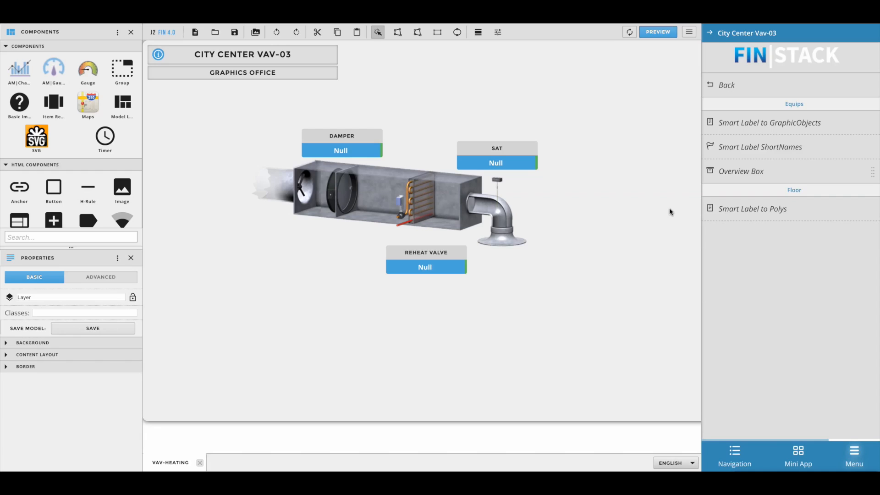
- Create a new overview box containing the Room Setpoint and Room Temp points
mouse_move(742, 172)
left_click(814, 175)
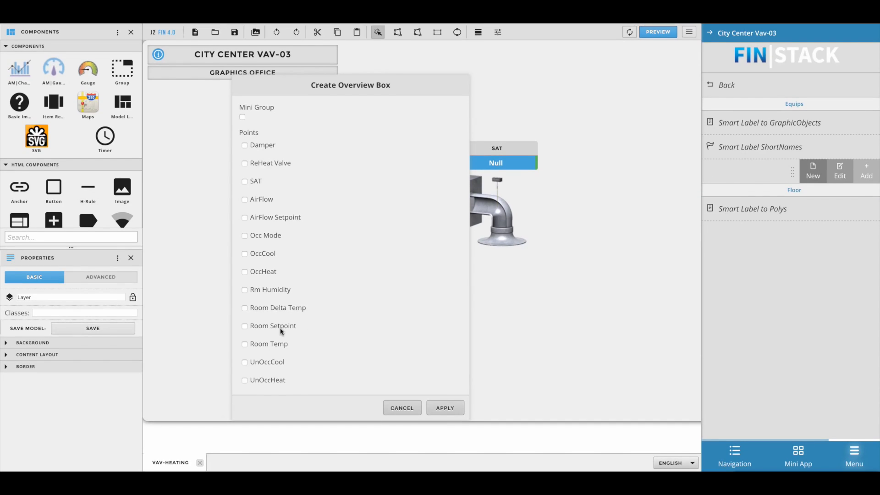
left_click(244, 326)
left_click(244, 346)
left_click(446, 409)
- Label the overview box "Room Info" and rename its points to Setpoint and Temperature
left_click_drag(303, 204, 164, 198)
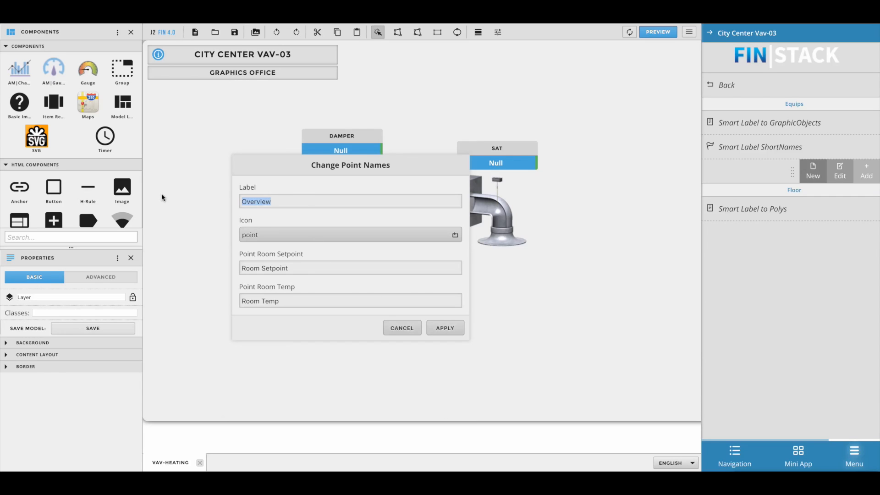
type("Room Info")
double_click(260, 267)
key("BackSpace")
double_click(260, 301)
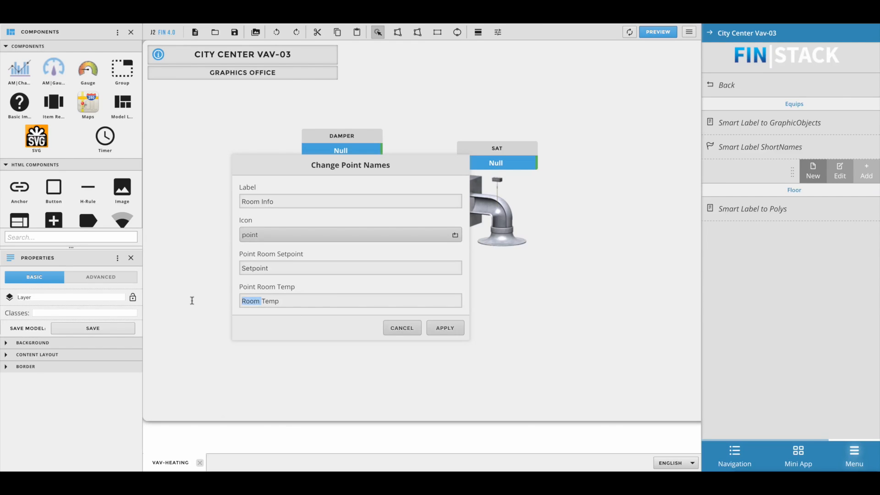
key("BackSpace")
type("erature")
left_click(445, 327)
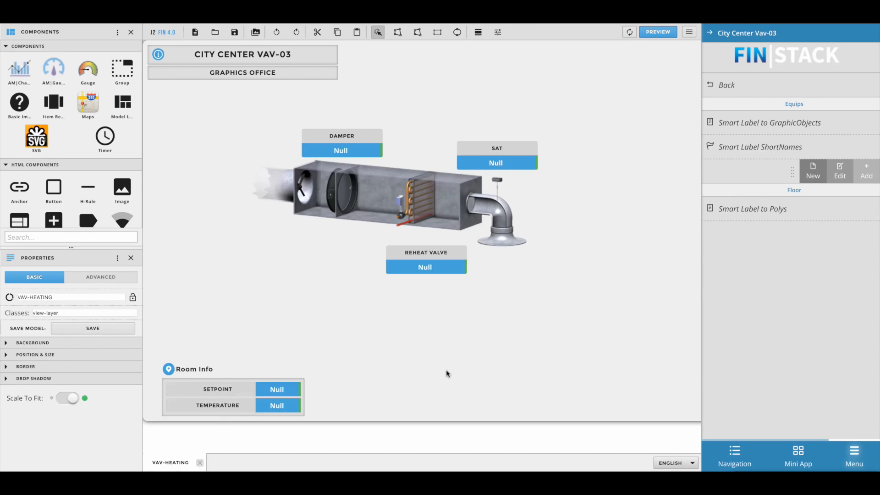
- Reorder the Room Info box's layers so the Temperature point sits above Setpoint
left_click(117, 32)
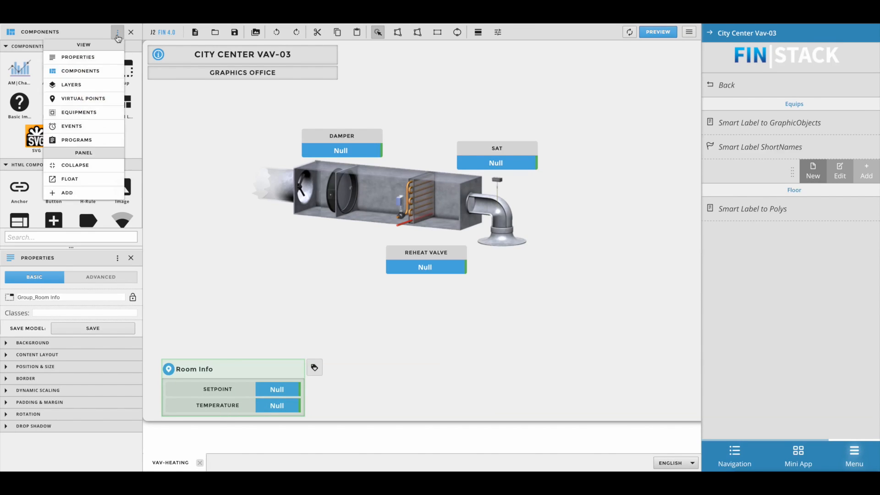
left_click(73, 85)
left_click_drag(80, 107, 81, 128)
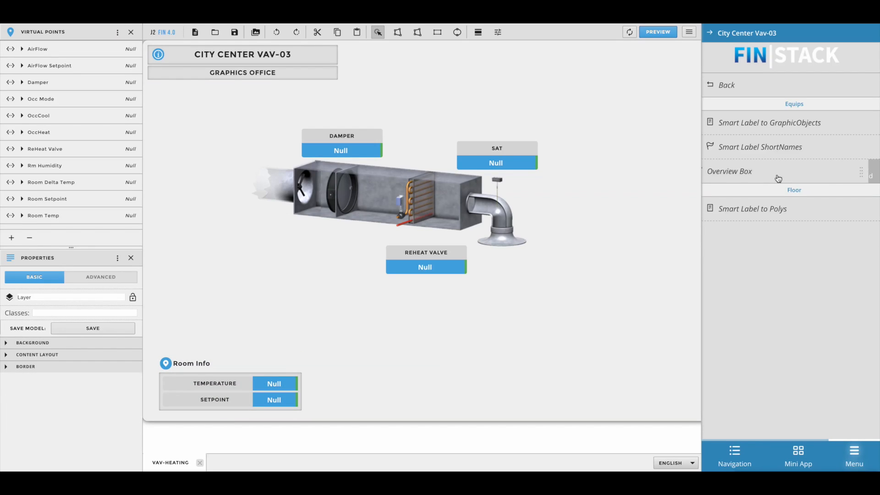
- Create a second overview box with the Occ Mode, OccCool, OccHeat, UnOccCool and UnOccHeat points
left_click(722, 171)
left_click(245, 236)
left_click(245, 254)
left_click(245, 272)
left_click(245, 362)
left_click(244, 380)
left_click(445, 408)
- Label the new overview box "Occ/Unocc Menu", add spaces to the cool and heat point names, and place it in the graphic's lower-right corner
type("Occ/Unocc Menu")
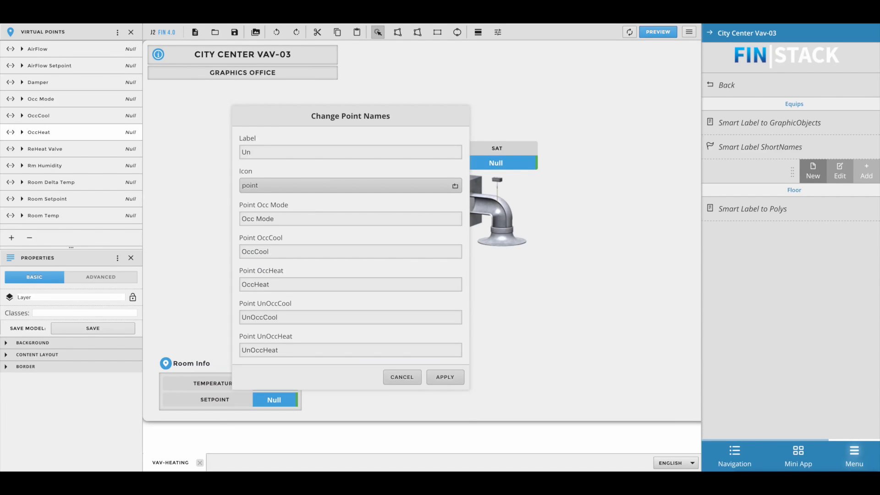
left_click(444, 375)
left_click_drag(232, 370, 625, 378)
left_click(582, 232)
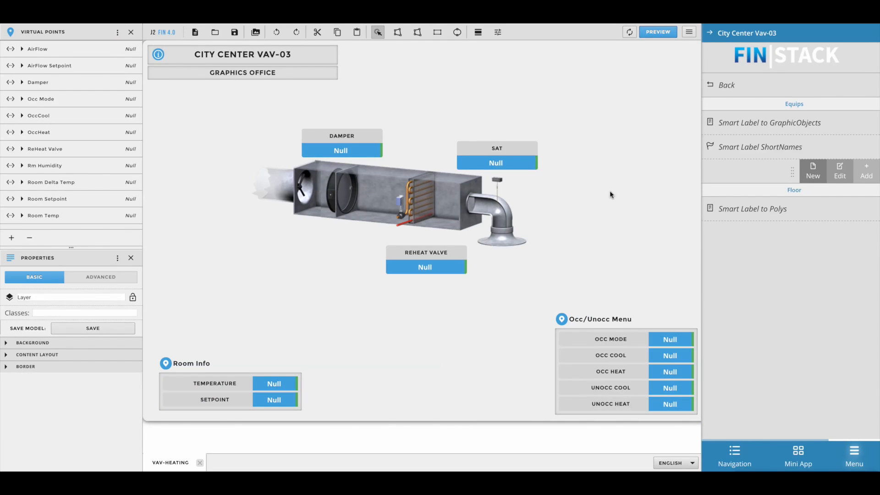
- Change the short name of the ReHeat Valve smart label to "ReHeat VLV"
left_click(571, 171)
left_click(400, 265)
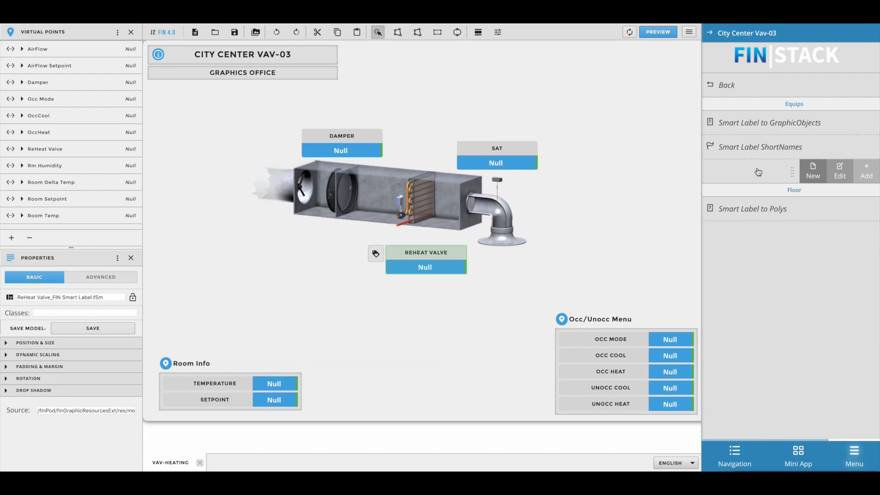
left_click(765, 148)
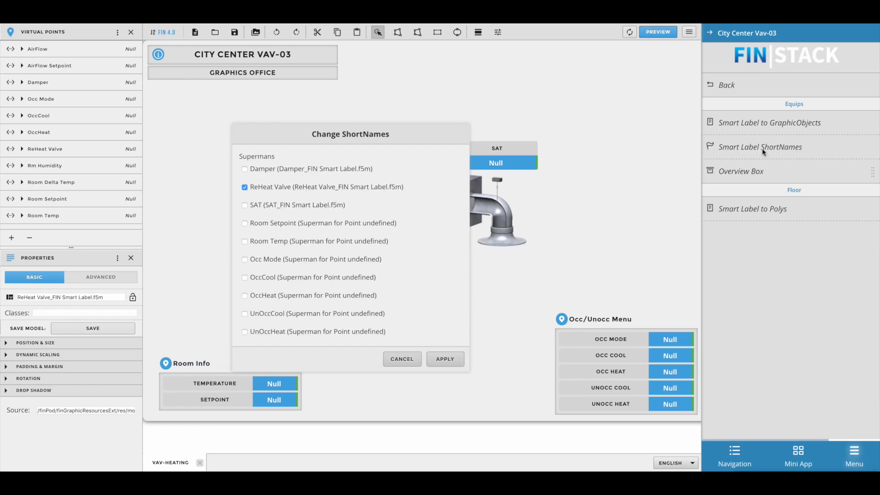
left_click_drag(273, 252, 398, 258)
type("LV")
left_click_drag(264, 253, 231, 253)
left_click(294, 251)
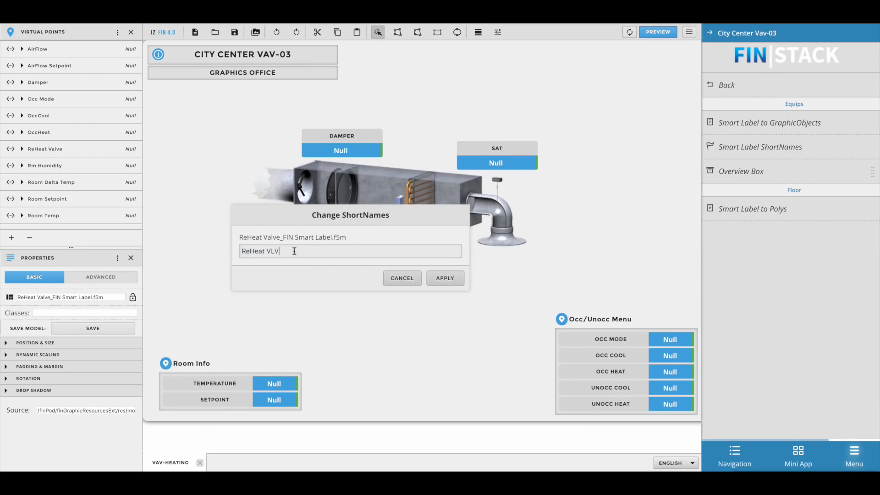
left_click(445, 278)
- Nudge the reheat valve label slightly closer to the underside of the duct and deselect it
left_click(441, 259)
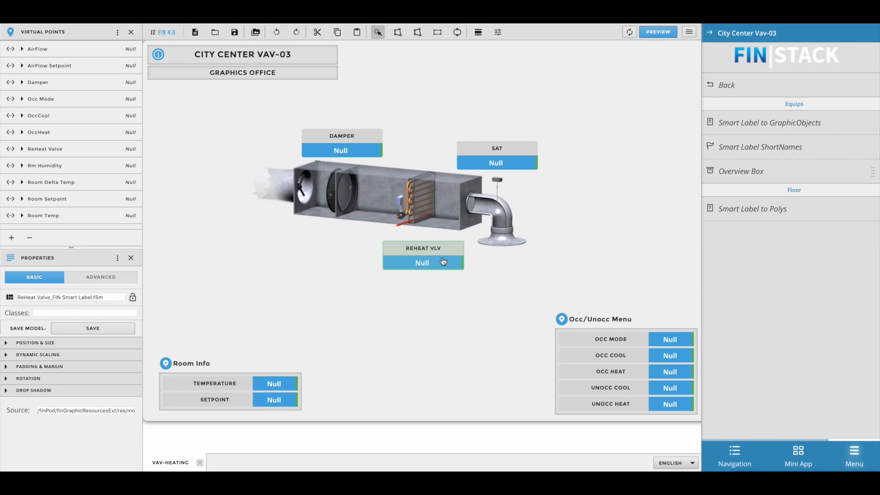
left_click(439, 342)
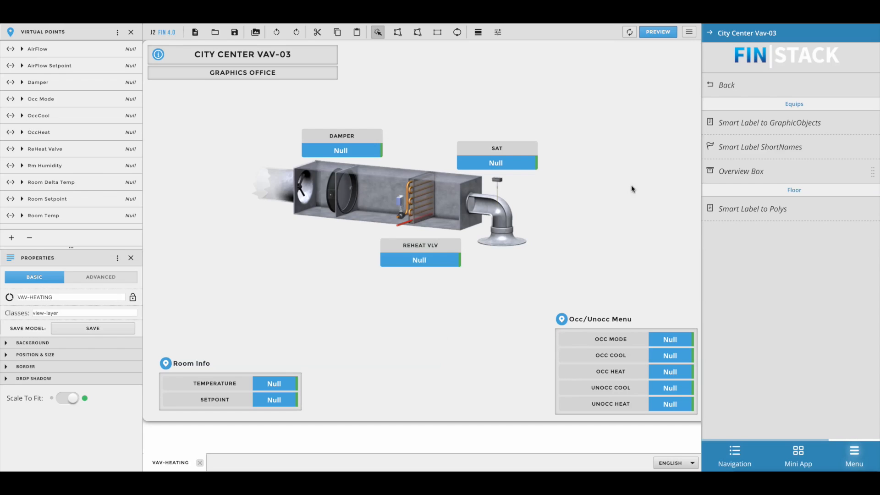
left_click(658, 170)
- Save the VAV-HEATING graphic project
left_click(234, 32)
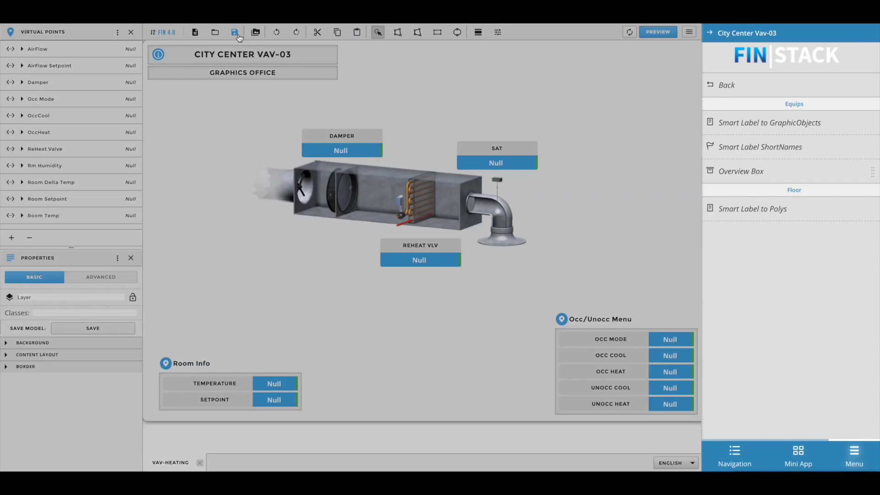
left_click(425, 392)
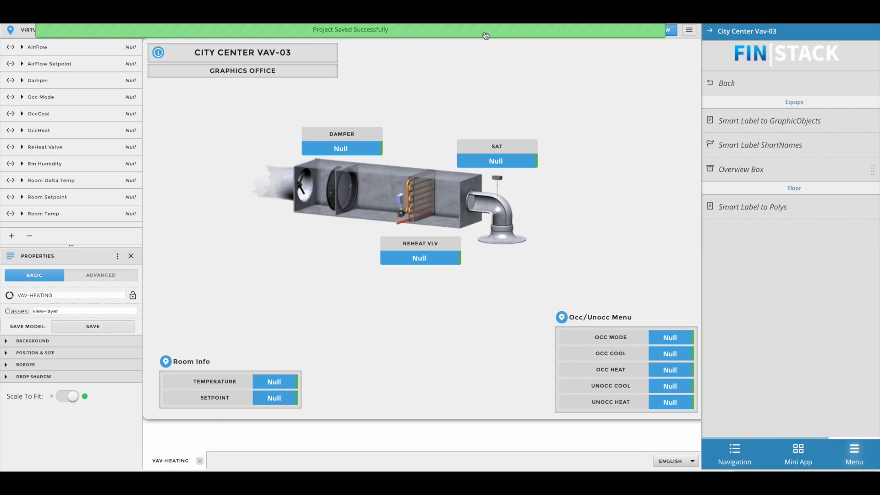
left_click(615, 113)
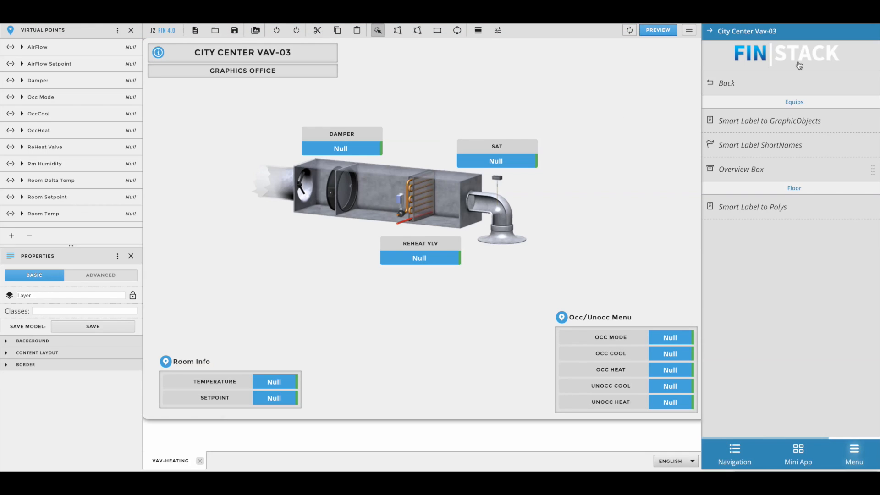
- Open the live VAV-HEATING graphic for City Center Vav-03 and for City Center Vav-01
left_click(737, 454)
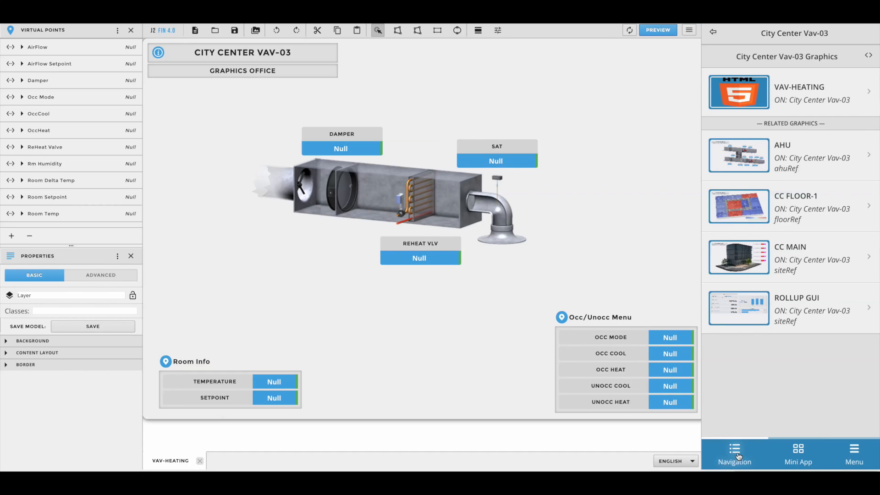
left_click(760, 99)
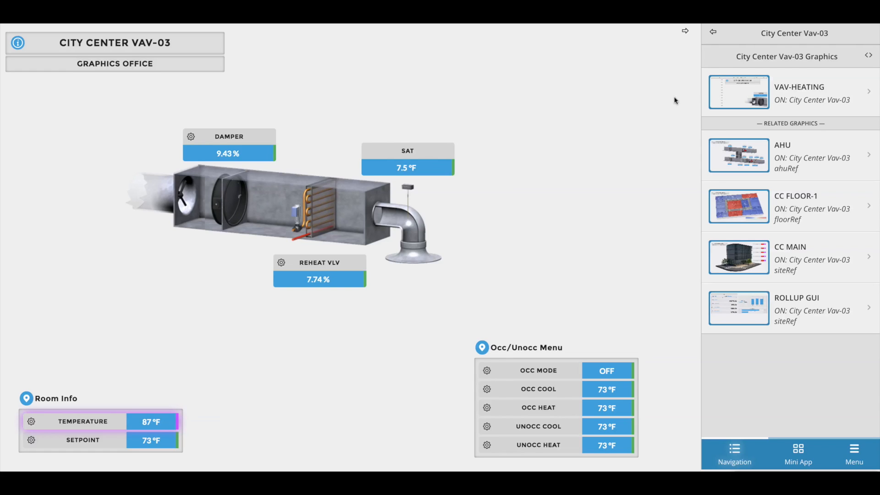
left_click(712, 33)
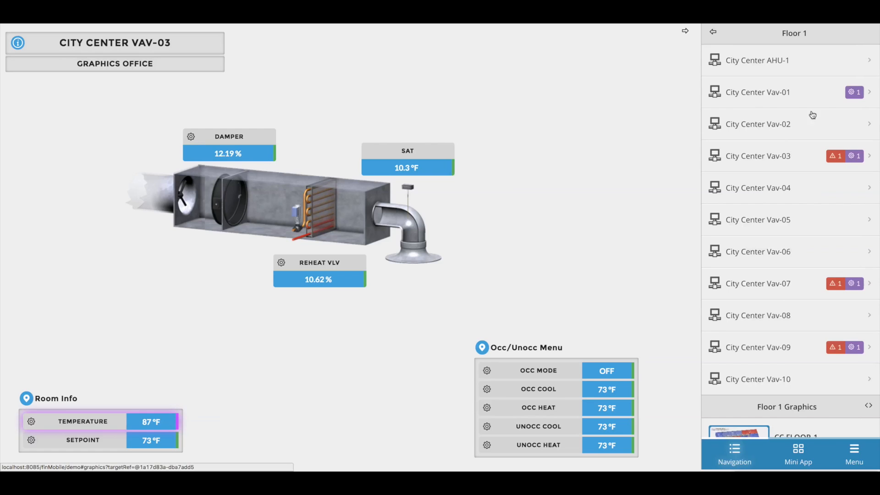
left_click(793, 101)
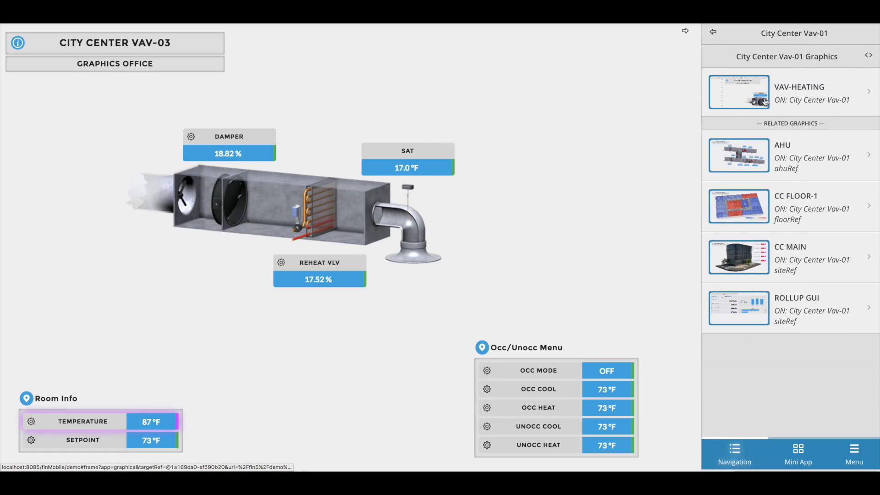
left_click(793, 102)
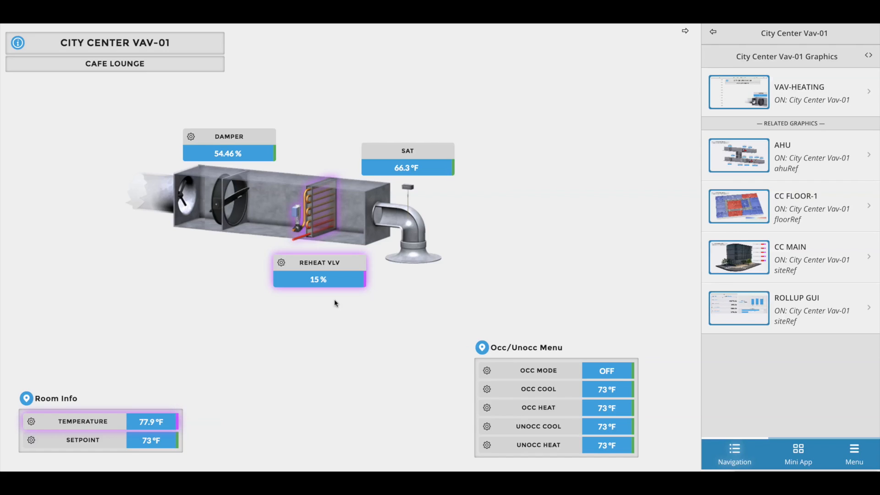
- Apply Emergency Auto to City Center Vav-01's ReHeat Valve and display the valve's trend for today
left_click(281, 264)
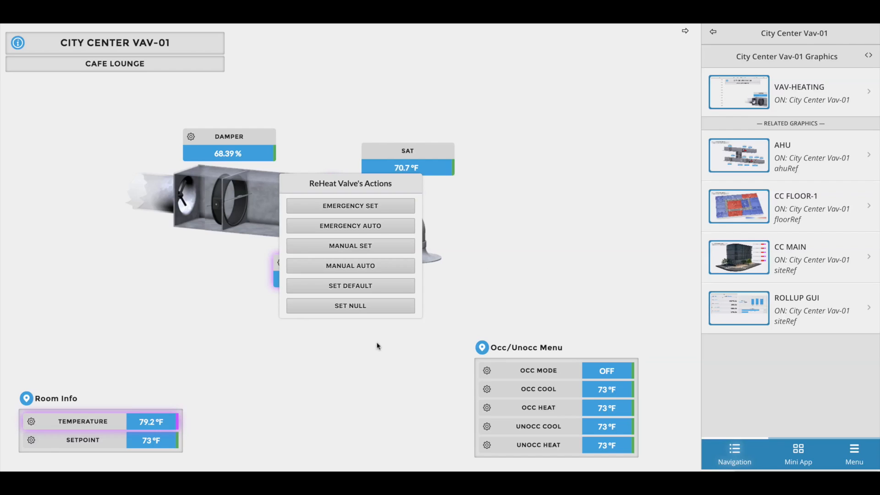
left_click(373, 227)
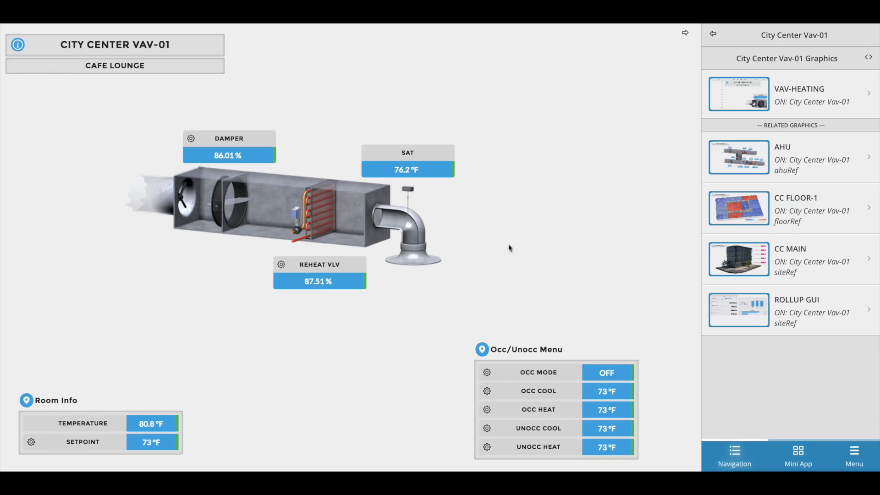
left_click(332, 281)
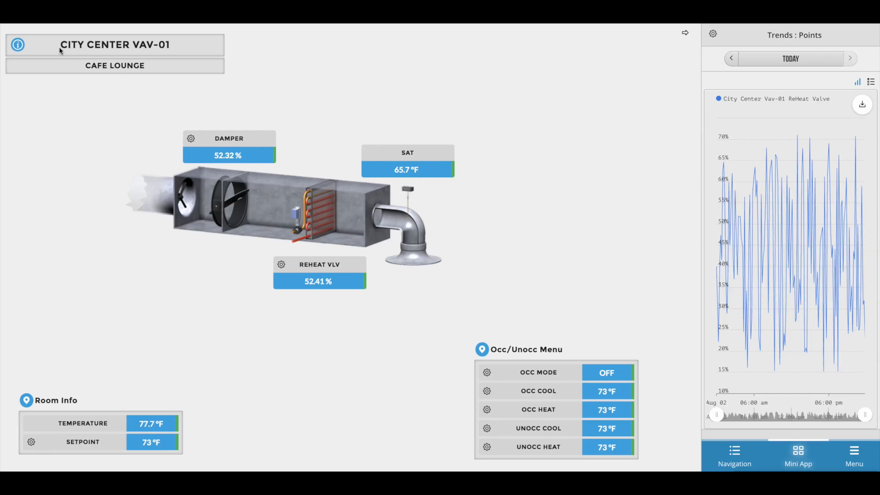
- Review the weekly hours and assigned points of Vav-01's Summer School schedule, and expand the graphic to full width
left_click(18, 45)
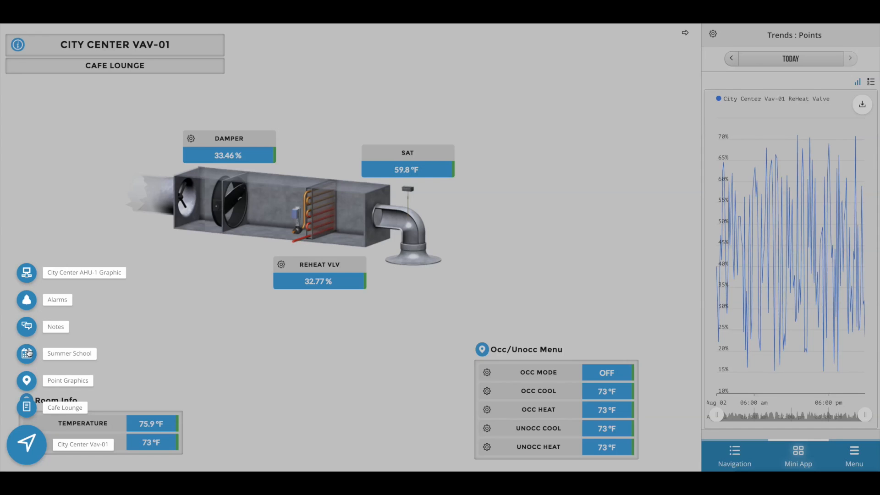
left_click(27, 353)
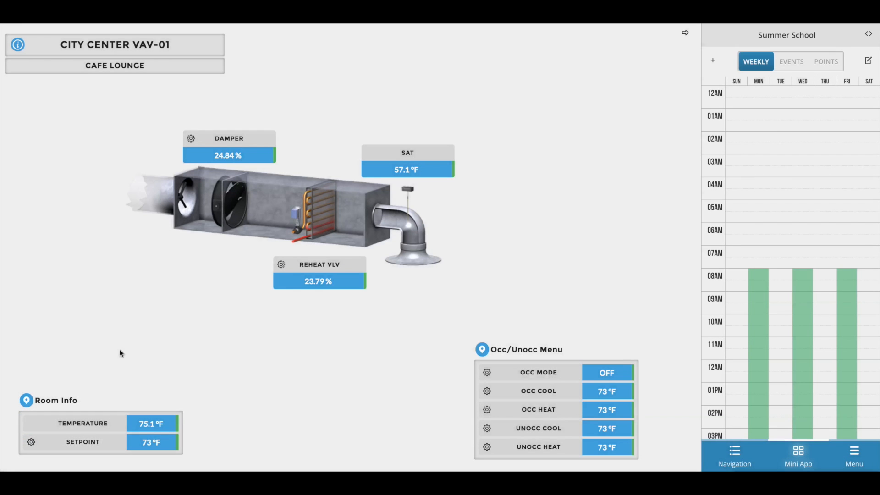
scroll(775, 218, "down", 2)
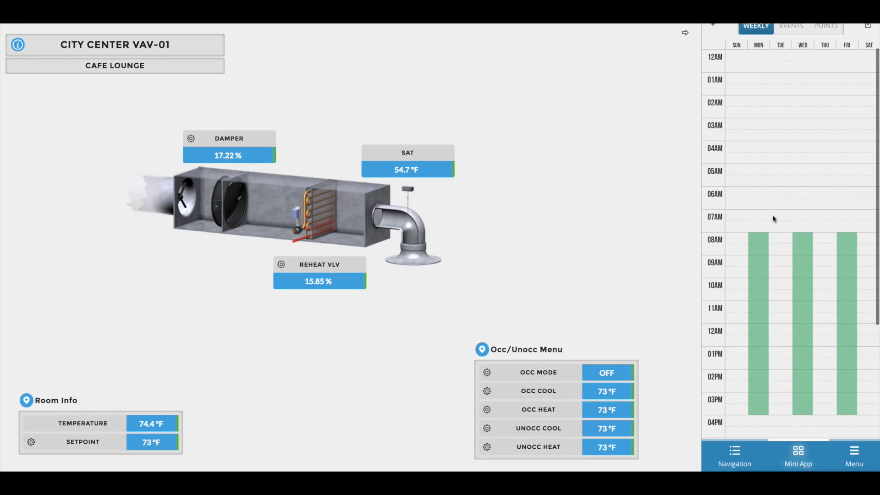
scroll(775, 219, "down", 7)
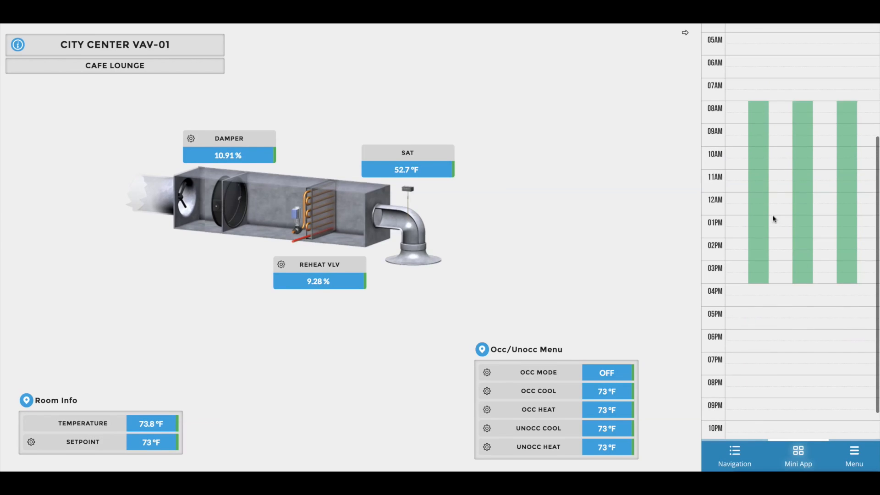
scroll(774, 219, "up", 9)
left_click(827, 58)
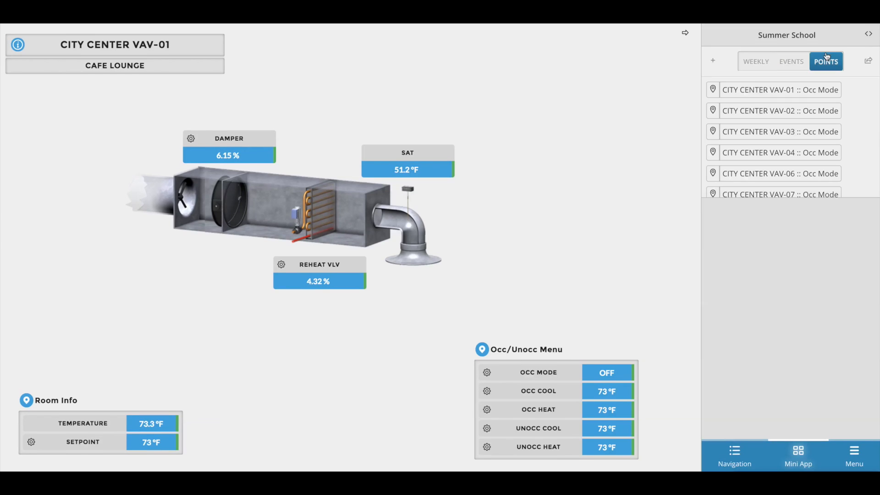
left_click(762, 64)
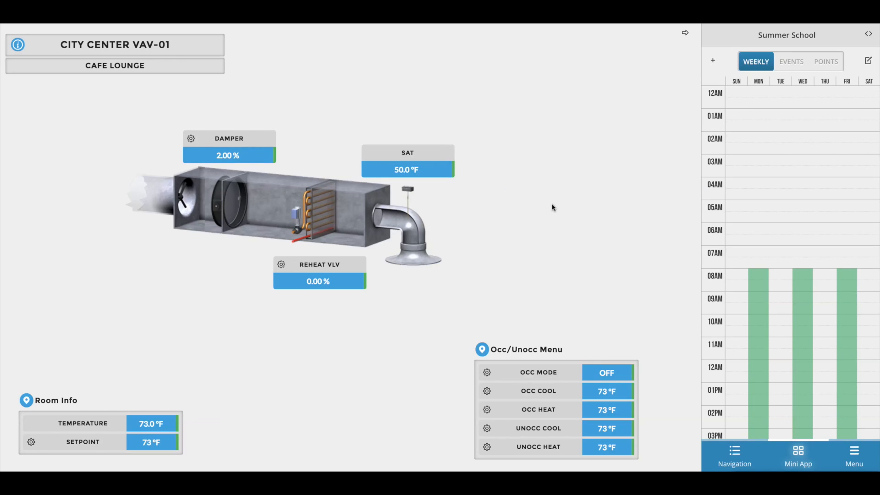
left_click(686, 33)
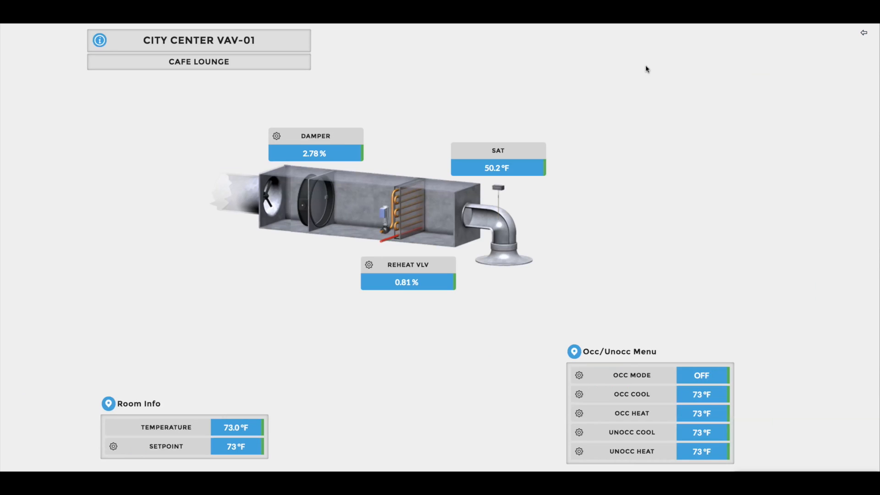